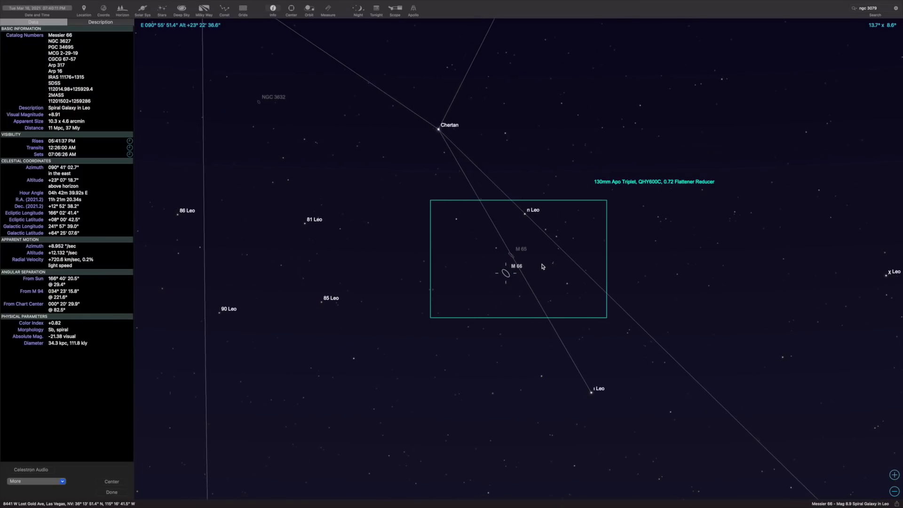
Zoom and nudge the chart around M65 and M66 in Leo
scroll(542, 267, "up", 5)
scroll(532, 268, "down", 3)
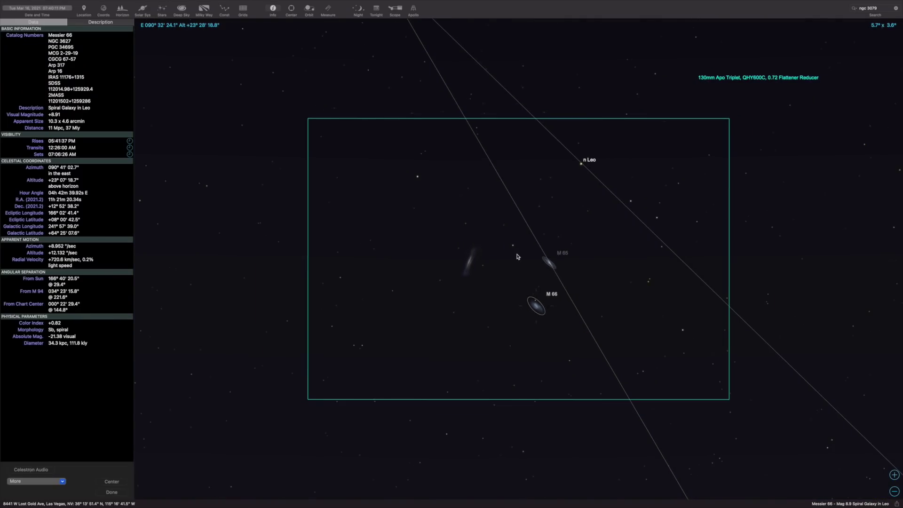
left_click_drag(517, 256, 528, 242)
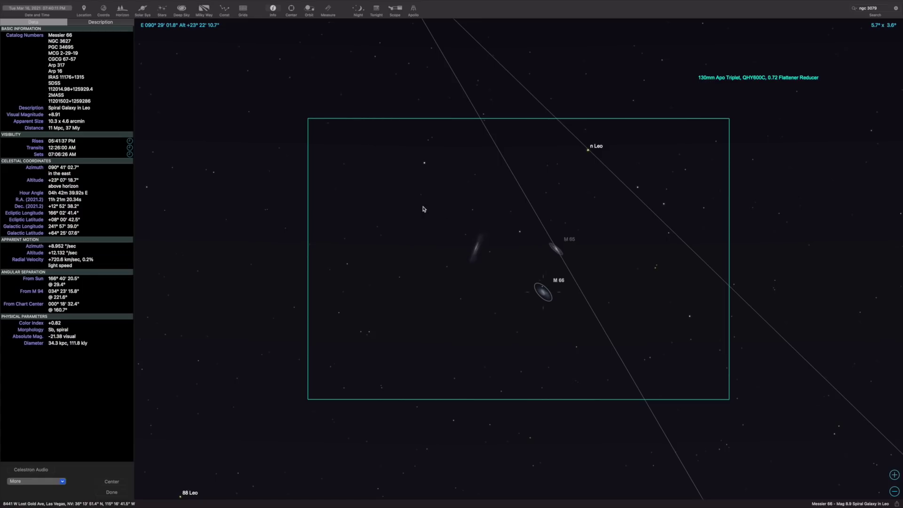
scroll(457, 184, "down", 8)
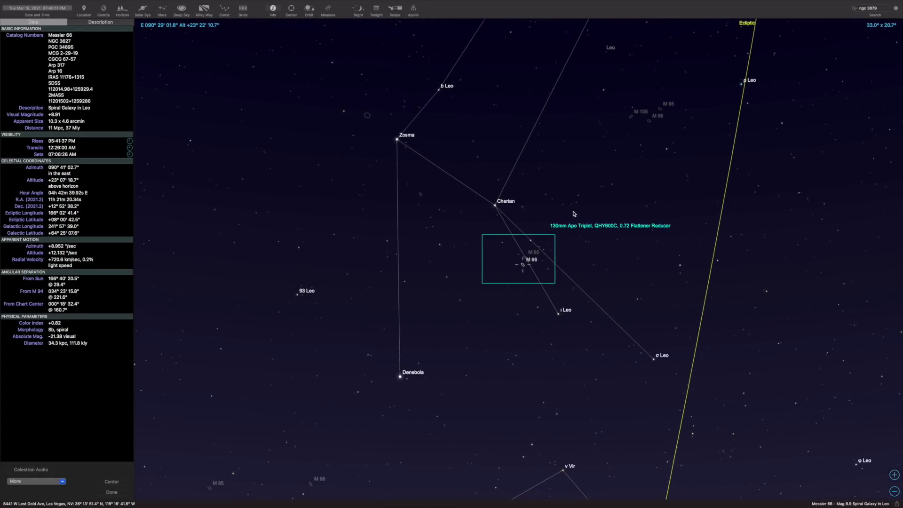
scroll(522, 257, "up", 6)
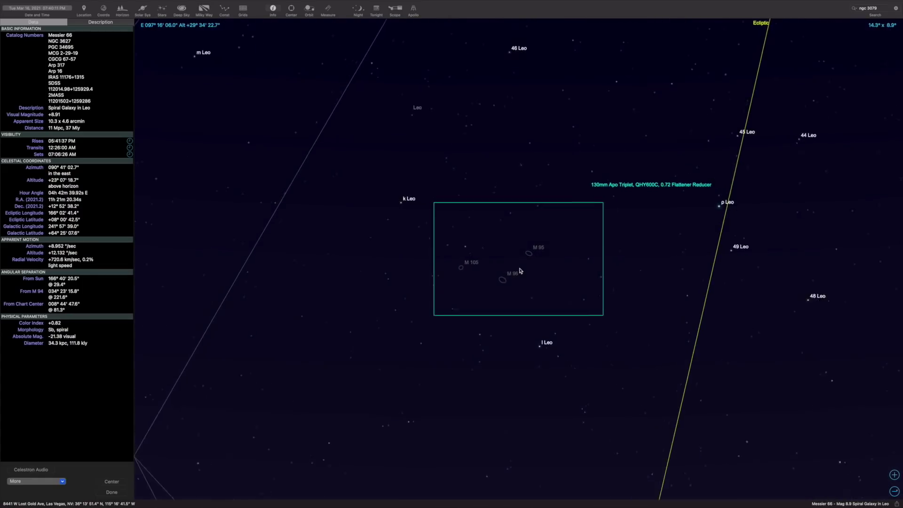
scroll(536, 262, "up", 5)
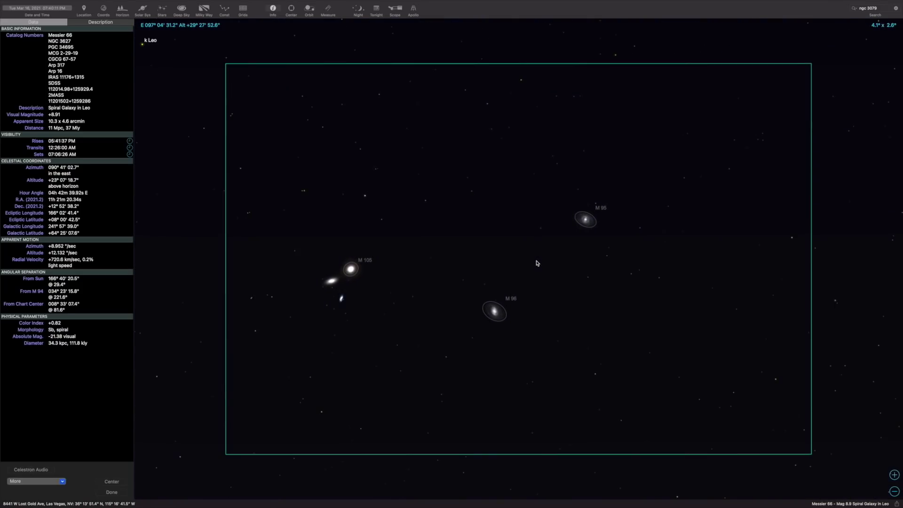
scroll(537, 263, "down", 10)
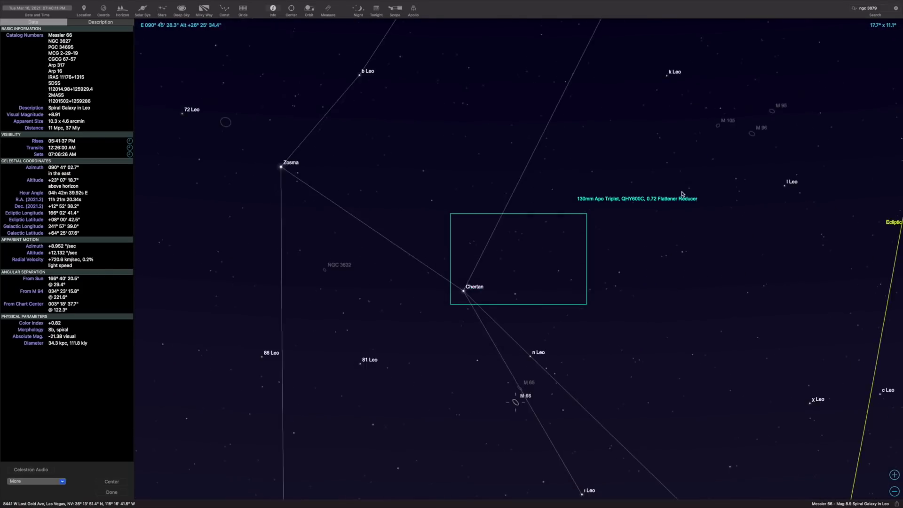
scroll(549, 260, "up", 6)
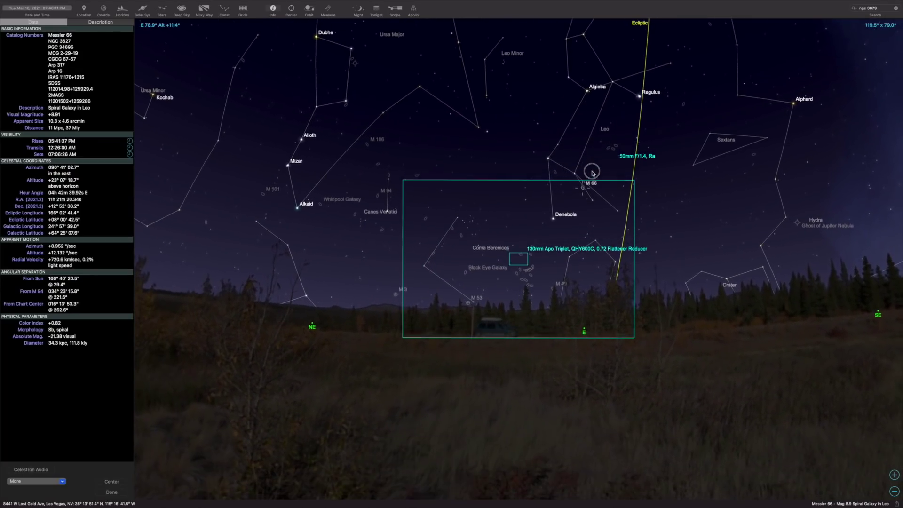
scroll(576, 225, "up", 2)
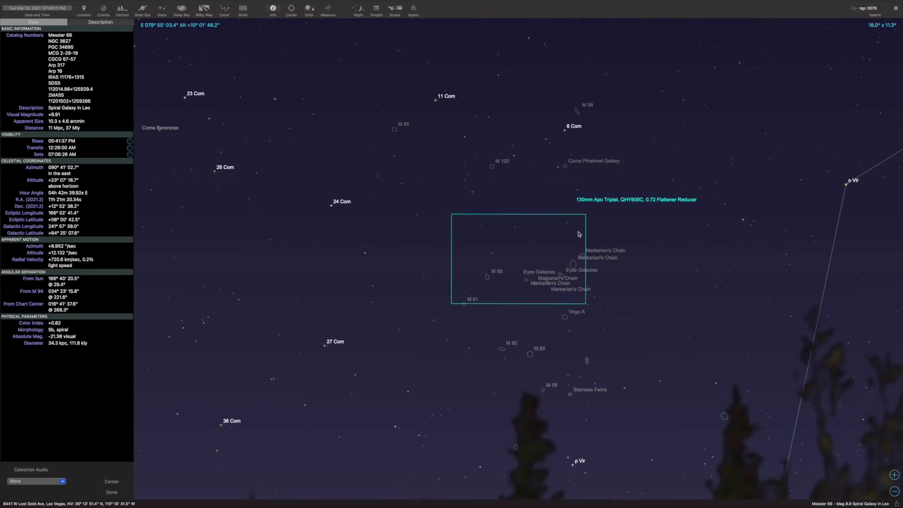
scroll(572, 268, "up", 4)
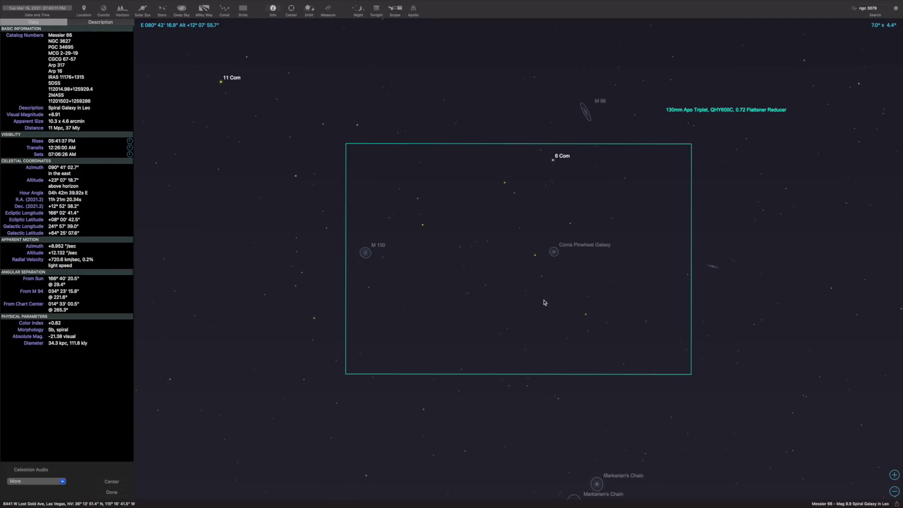
scroll(581, 348, "down", 4)
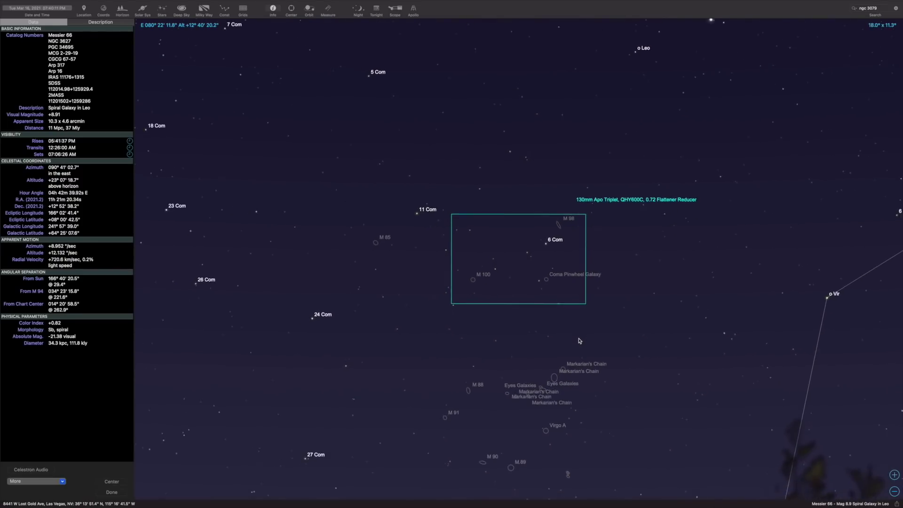
scroll(579, 341, "down", 3)
scroll(488, 306, "left", 10)
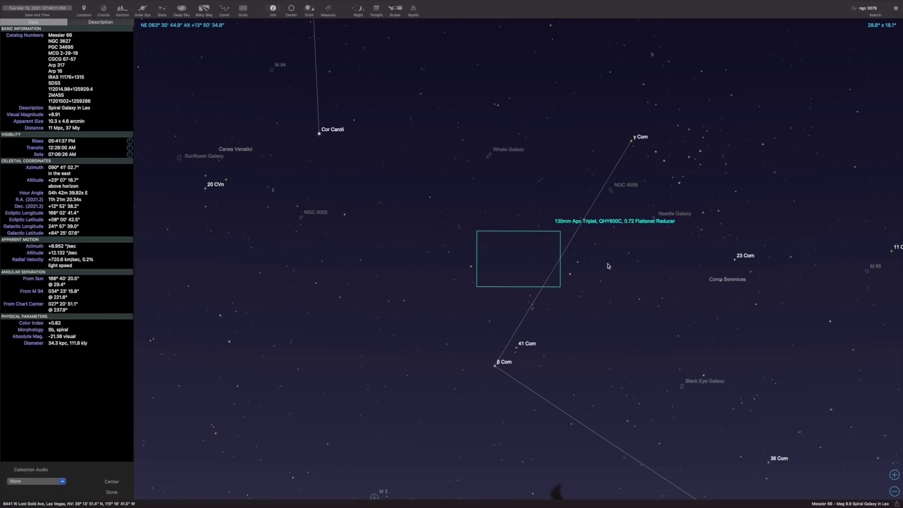
scroll(475, 218, "down", 3)
Pan the chart past Cor Caroli until the M 94 area is in the frame
left_click_drag(476, 218, 648, 320)
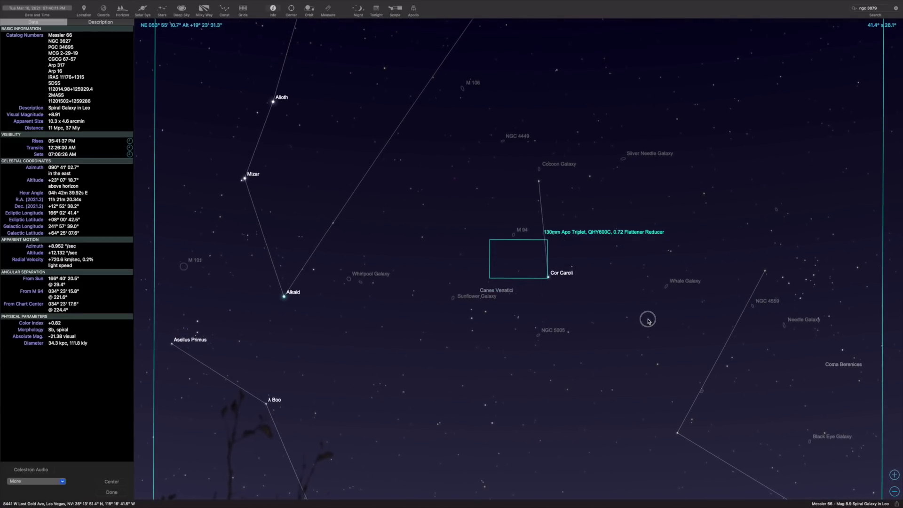
scroll(677, 286, "up", 5)
left_click_drag(675, 284, 496, 385)
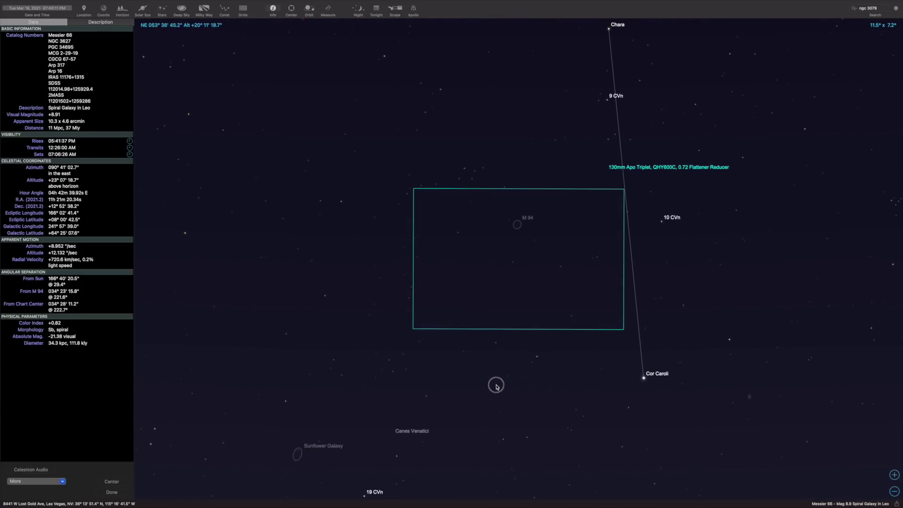
left_click_drag(528, 242, 528, 262)
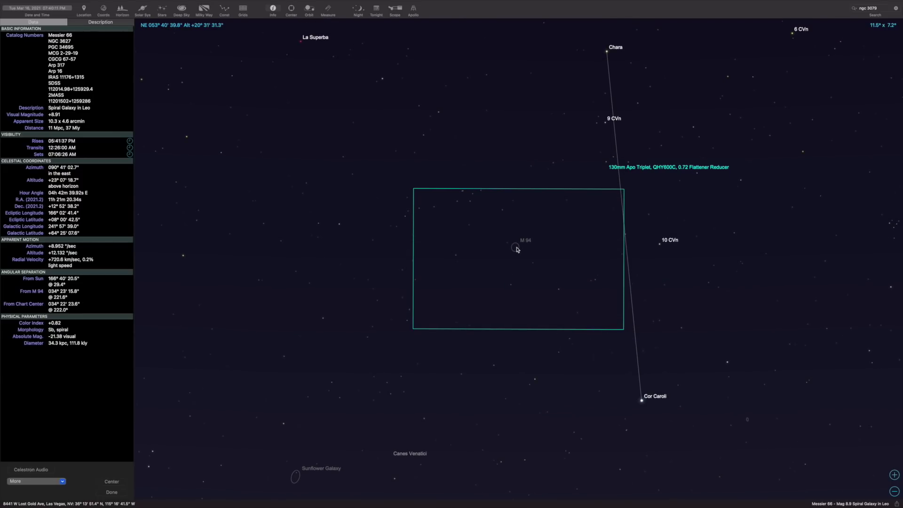
Select M 94 to show its details, then zoom in and out to check its framing
left_click(516, 249)
scroll(524, 252, "up", 2)
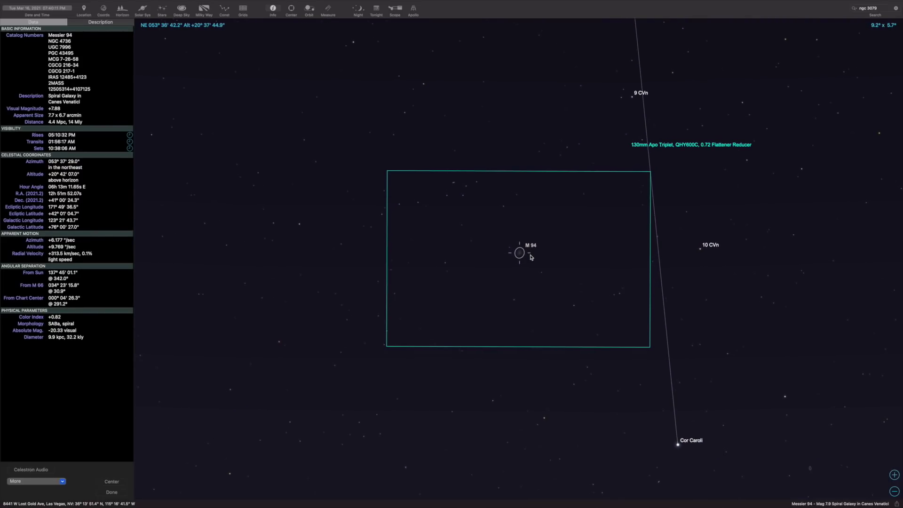
scroll(530, 253, "up", 5)
scroll(534, 259, "up", 3)
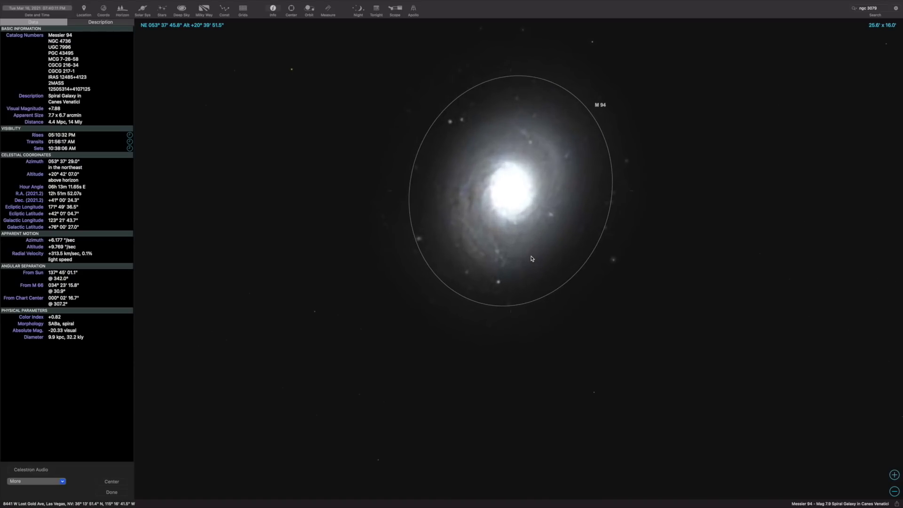
scroll(532, 258, "down", 5)
scroll(531, 258, "down", 3)
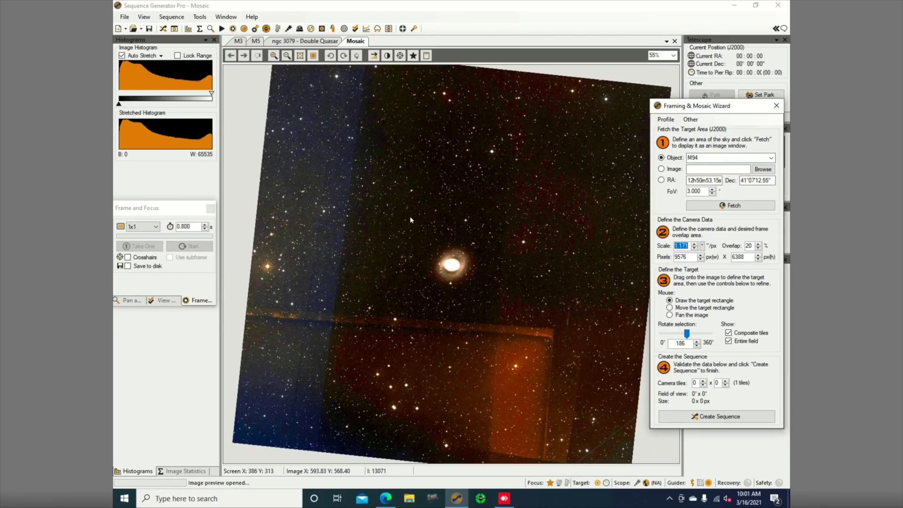
Sketch a target frame, then refetch the M94 sky image at a 4.000° field of view
left_click_drag(393, 208, 584, 362)
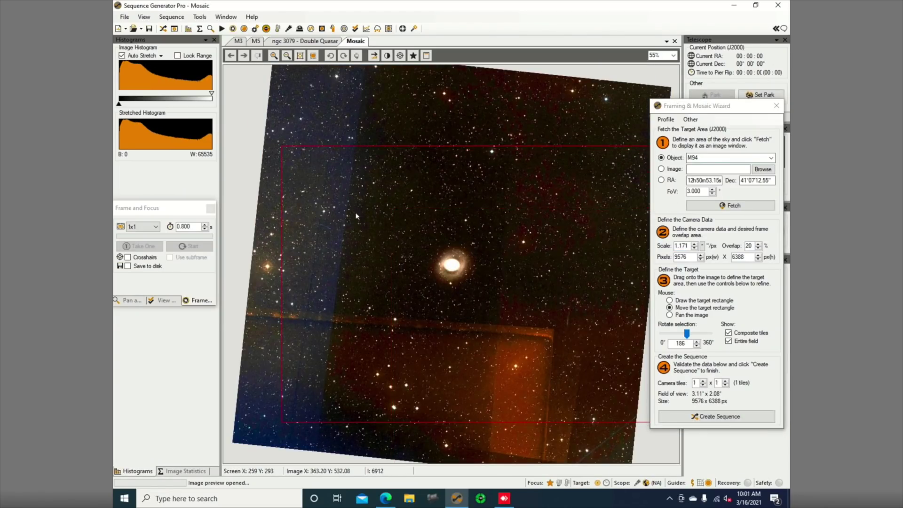
mouse_move(456, 261)
left_mouse_down()
mouse_move(410, 248)
mouse_move(470, 262)
mouse_move(448, 258)
mouse_move(453, 270)
left_mouse_up()
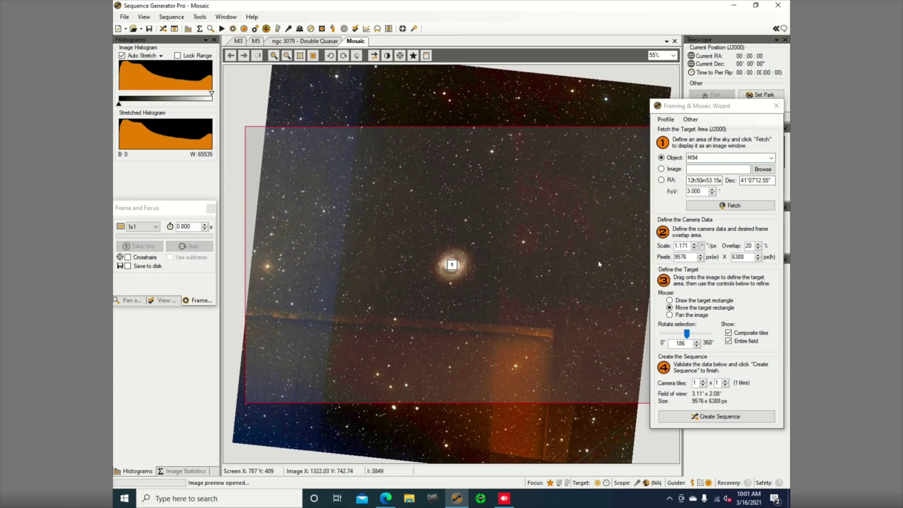
left_click(712, 193)
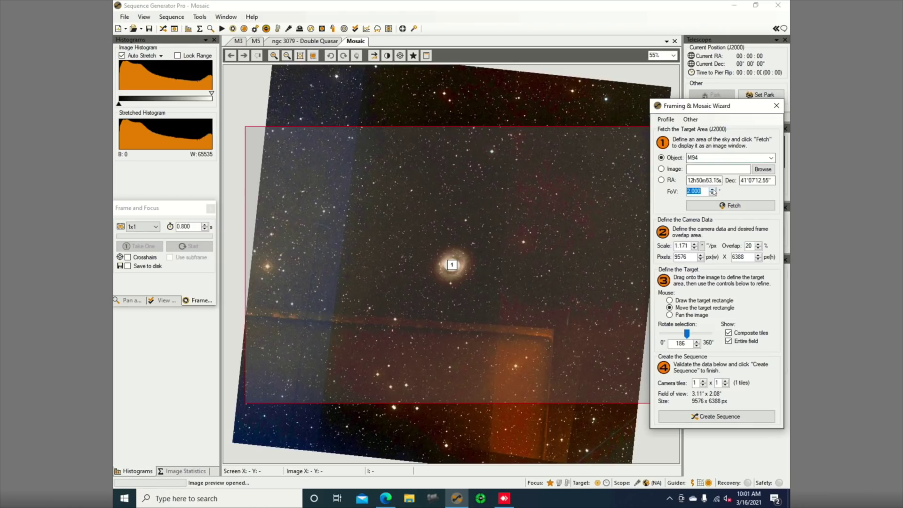
left_click(713, 189)
left_click(713, 189)
left_click(714, 205)
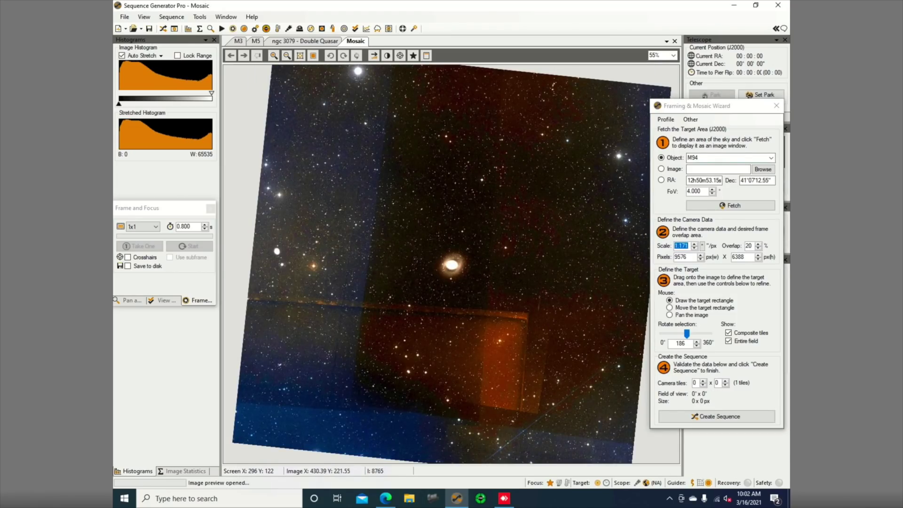
Centre a single 3.11° x 2.08° camera frame on M94 and start Create Sequence
left_click(519, 228)
mouse_move(519, 230)
left_mouse_down()
mouse_move(520, 248)
mouse_move(451, 265)
left_mouse_up()
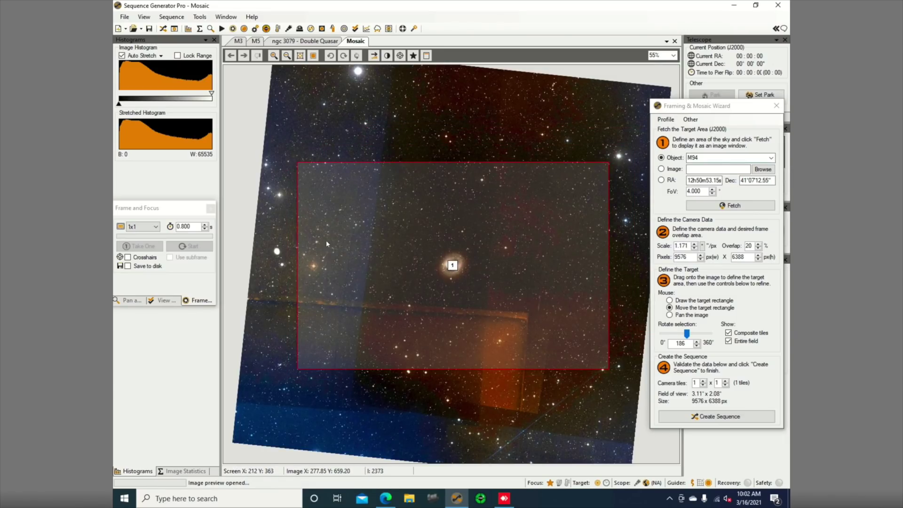
left_click(713, 416)
left_click(713, 416)
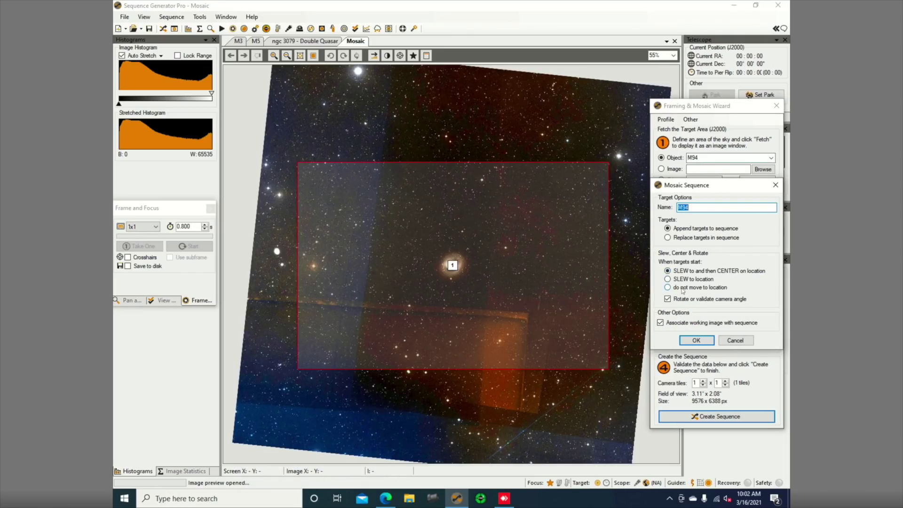
Create the M94 target with 'Rotate or validate camera angle' off, accepting the warning
left_click(705, 300)
left_click(696, 341)
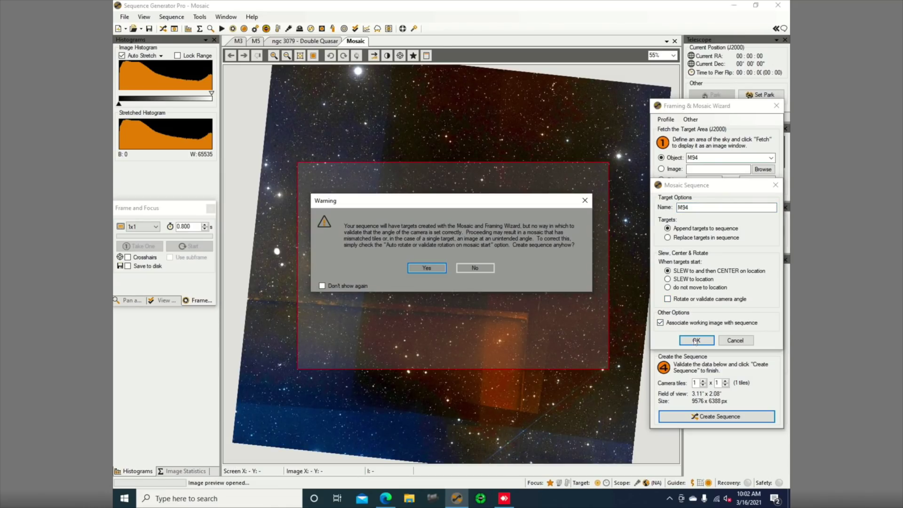
left_click(416, 267)
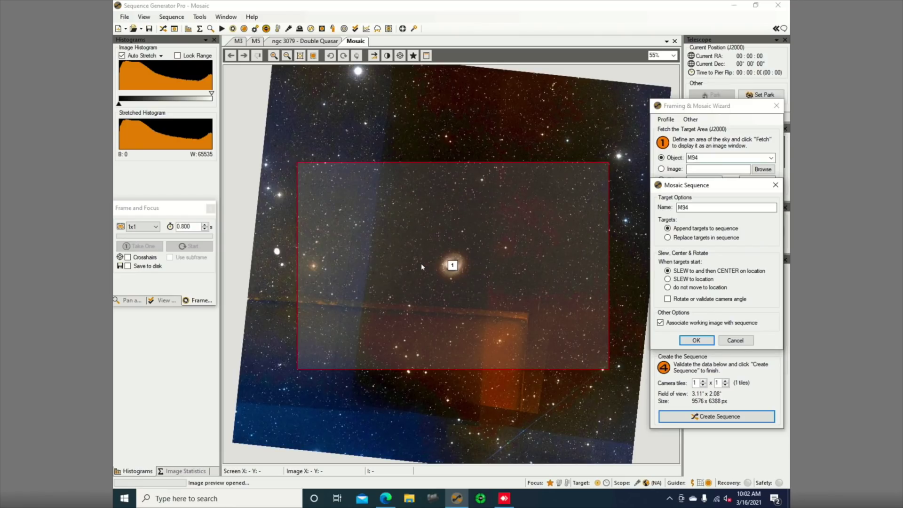
left_click(492, 285)
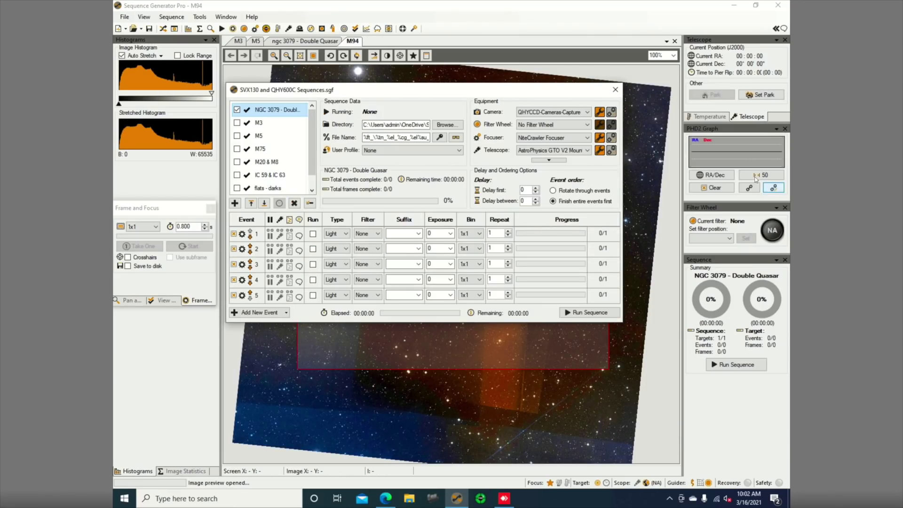
Disable NGC 3079, move M94 to the top of the list, and enable its first event
left_click(237, 109)
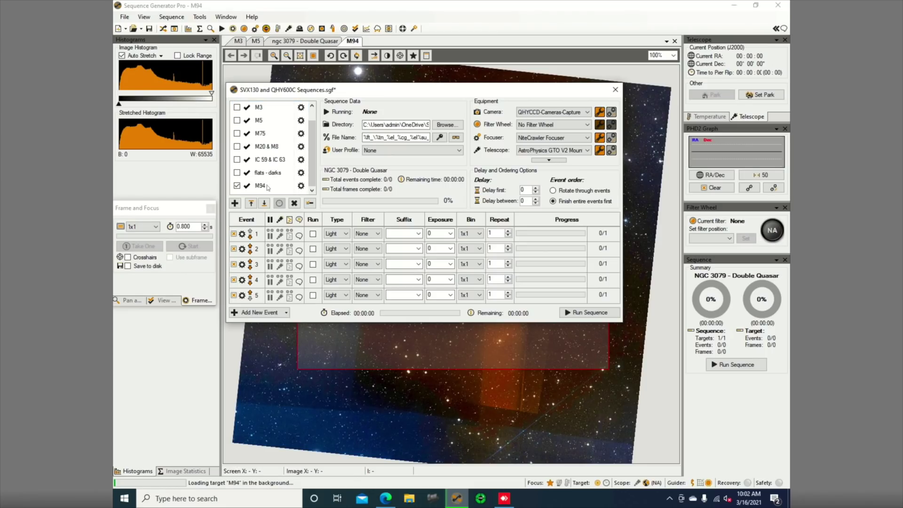
left_click(251, 203)
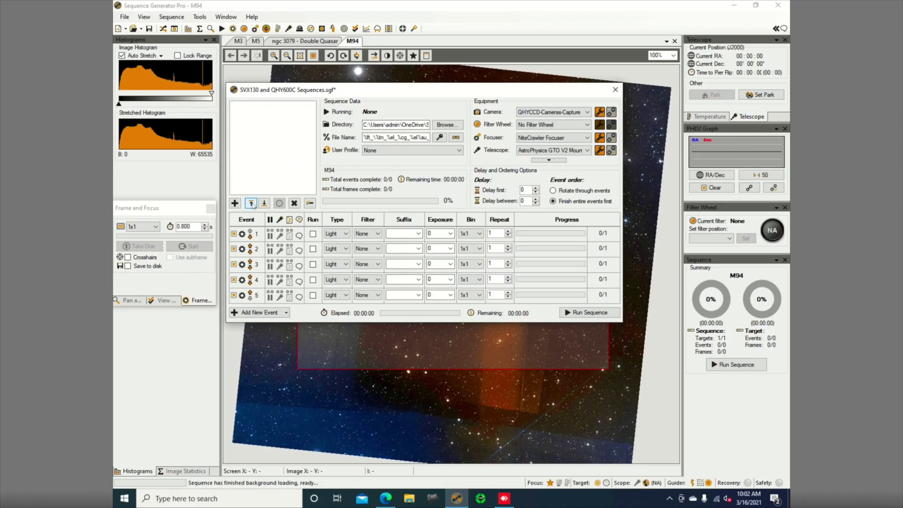
left_click(251, 203)
left_click(251, 203)
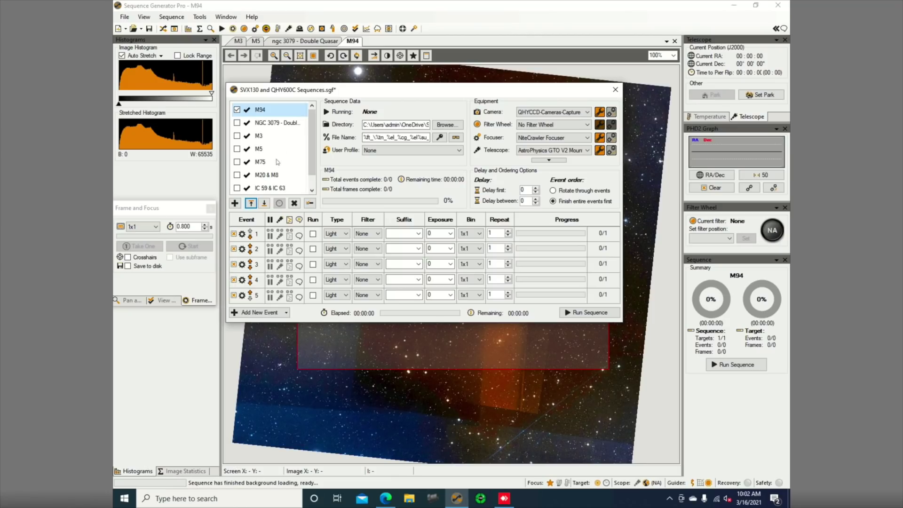
left_click(312, 233)
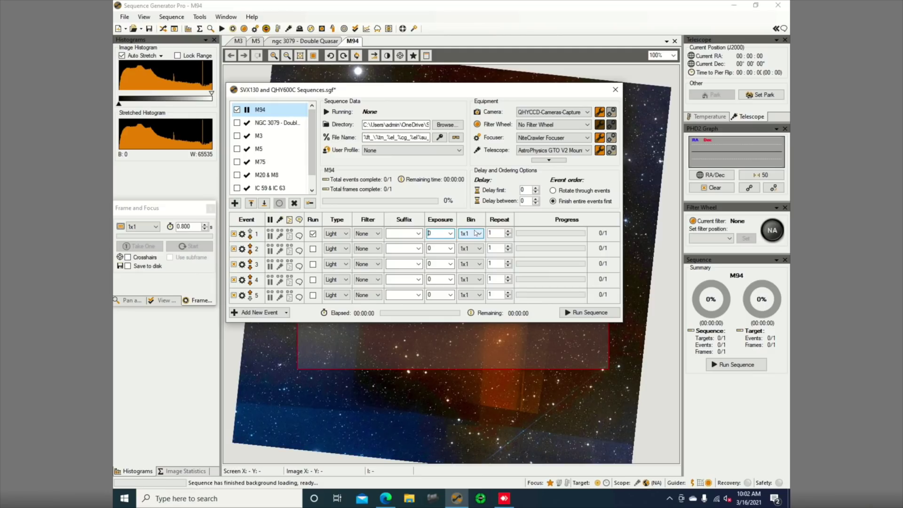
Set M94's first event to 300 s exposures with a repeat count of 100
type("18")
key("End")
key("shift+Home")
type("30")
double_click(492, 232)
type("100")
left_click(442, 232)
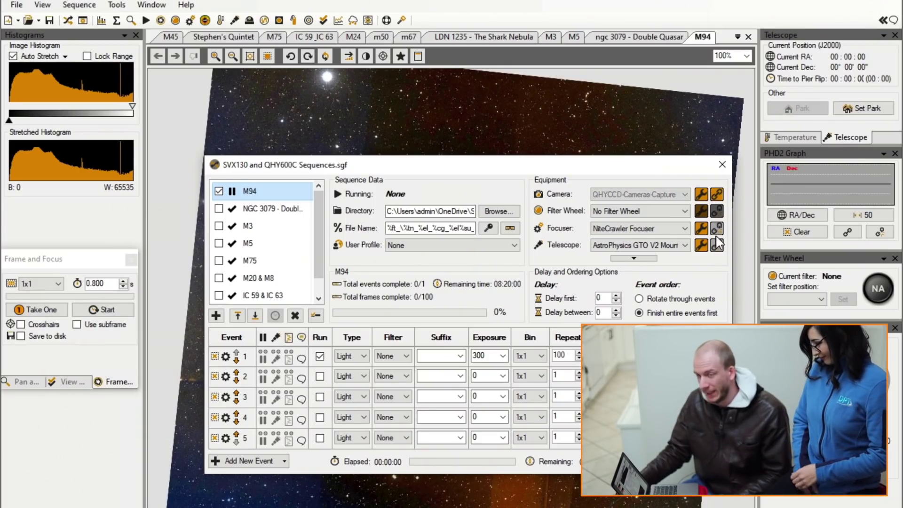
Connect the camera, focuser and telescope mount
left_click(717, 229)
left_click(717, 245)
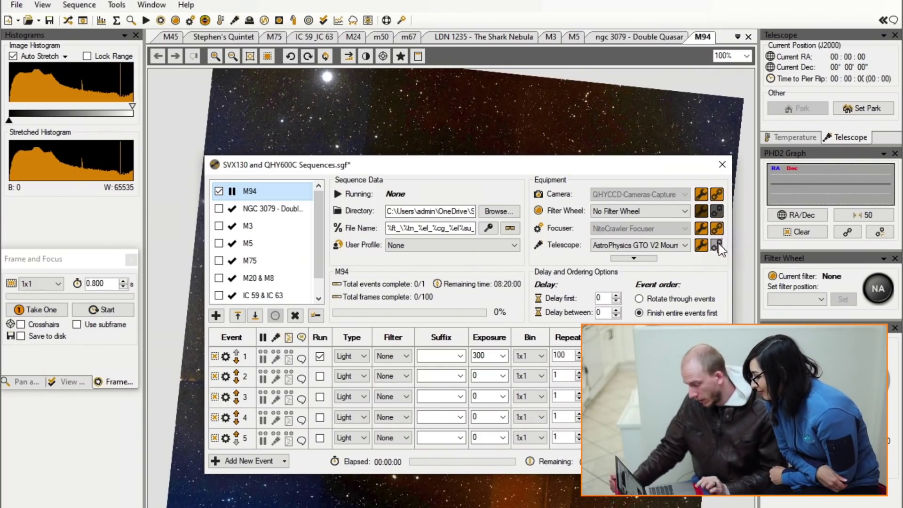
left_click(654, 258)
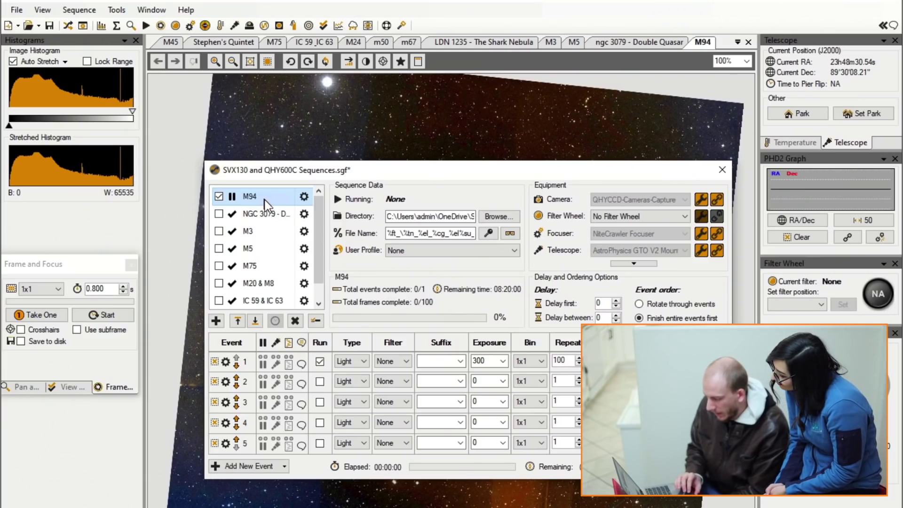
Run Center on Target for M94 and confirm the centring
right_click(261, 196)
left_click(315, 357)
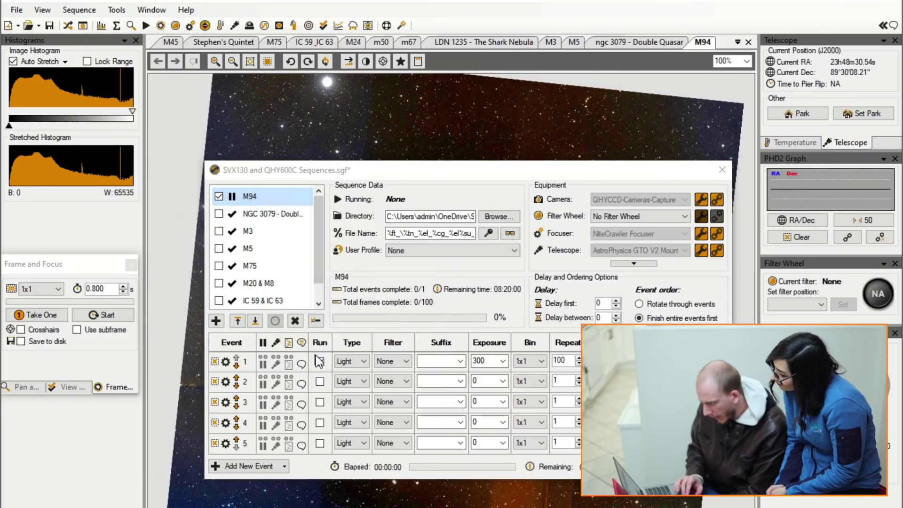
left_click(431, 332)
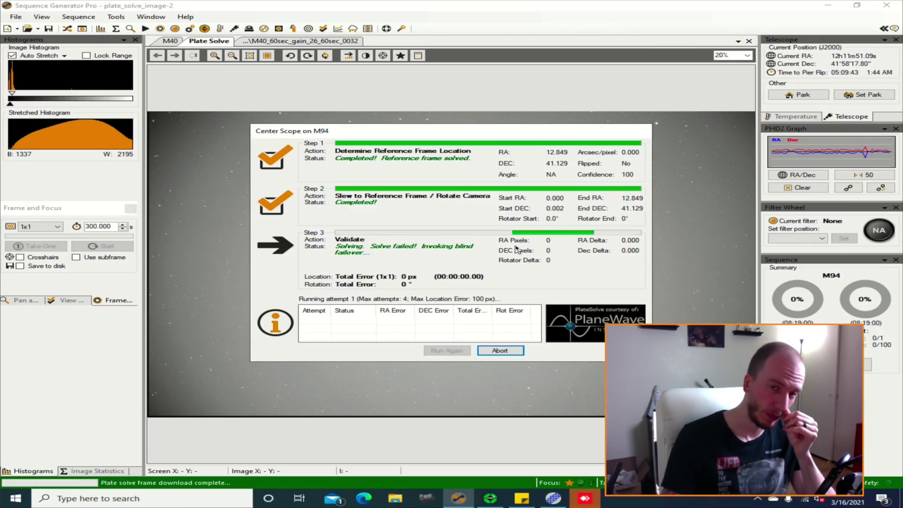
Reopen the sequence editor to see M94 running at 0/100 frames
left_click(67, 28)
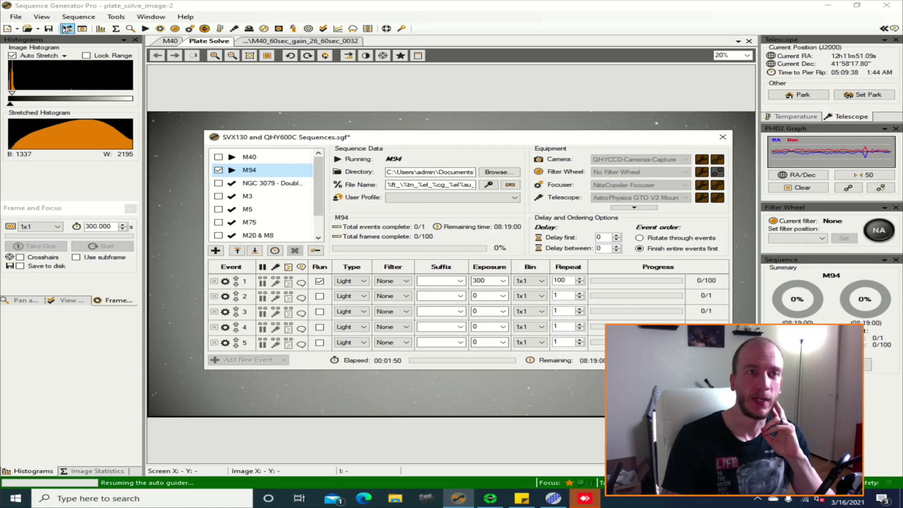
left_click(83, 29)
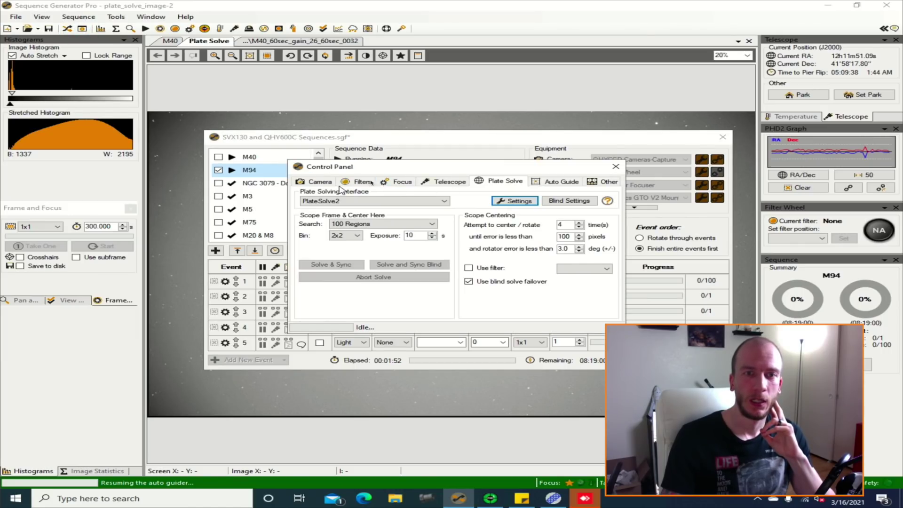
left_click(320, 181)
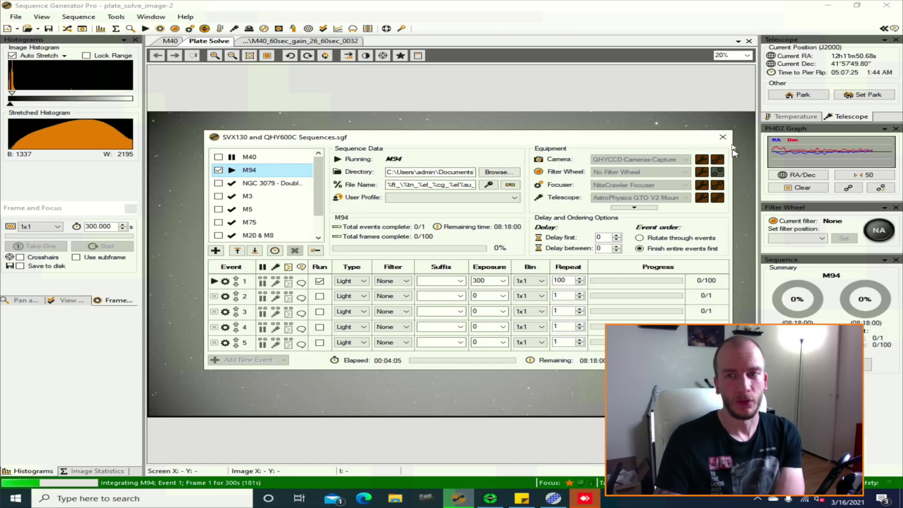
Close the sequence window and glance at PHD2 guiding before returning
left_click(726, 140)
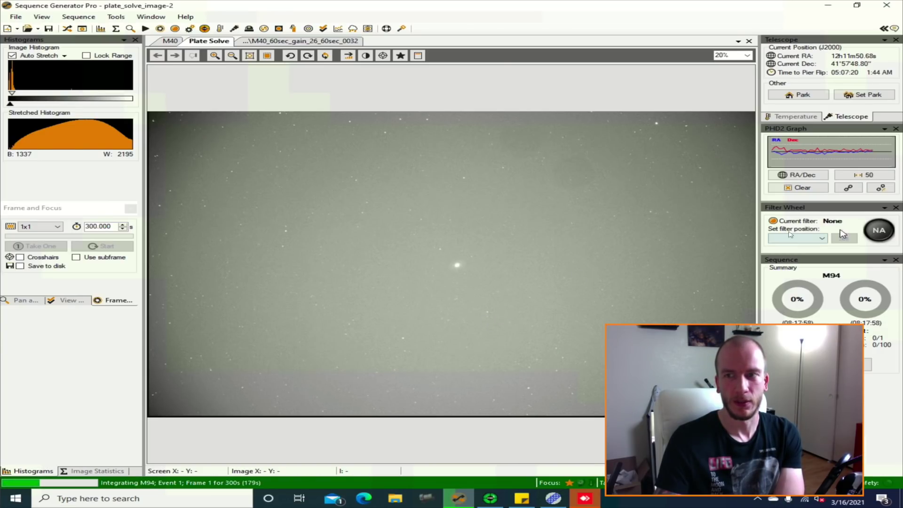
left_click(492, 497)
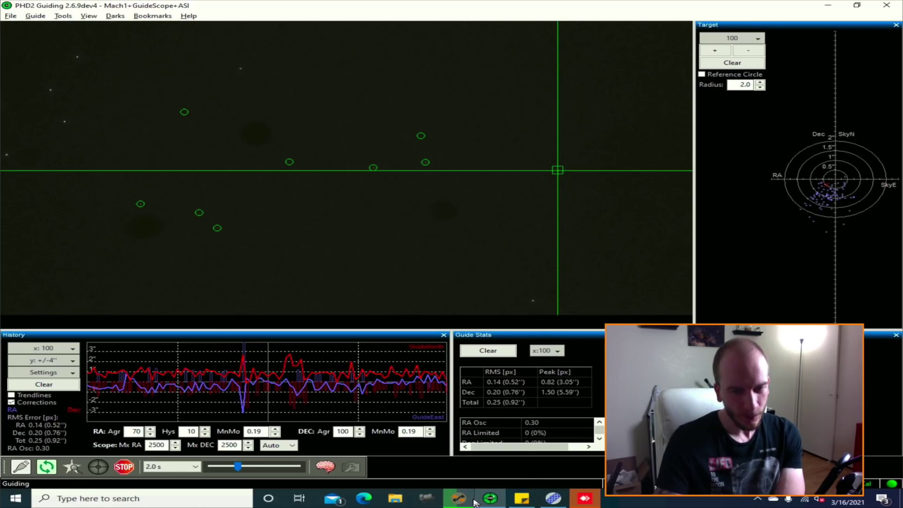
left_click(458, 497)
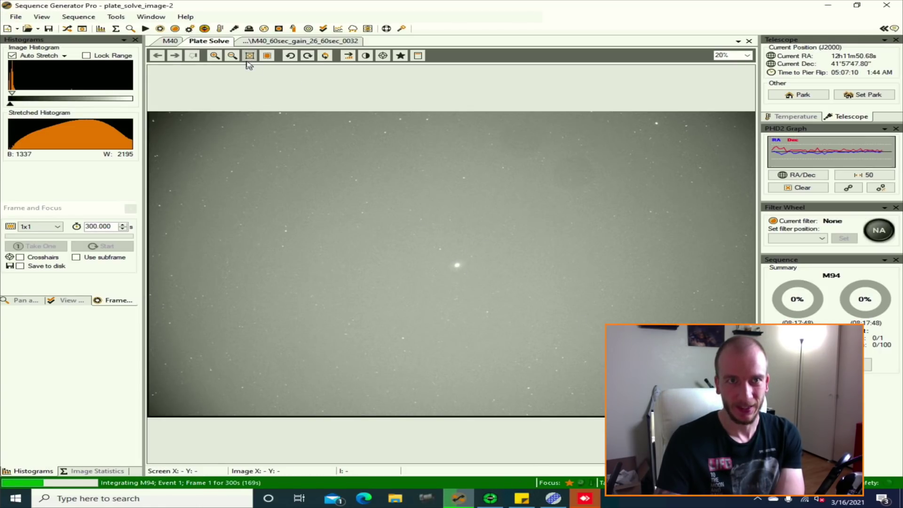
Magnify the M94 frame twice around the galaxy, then zoom back to fit
left_click(214, 55)
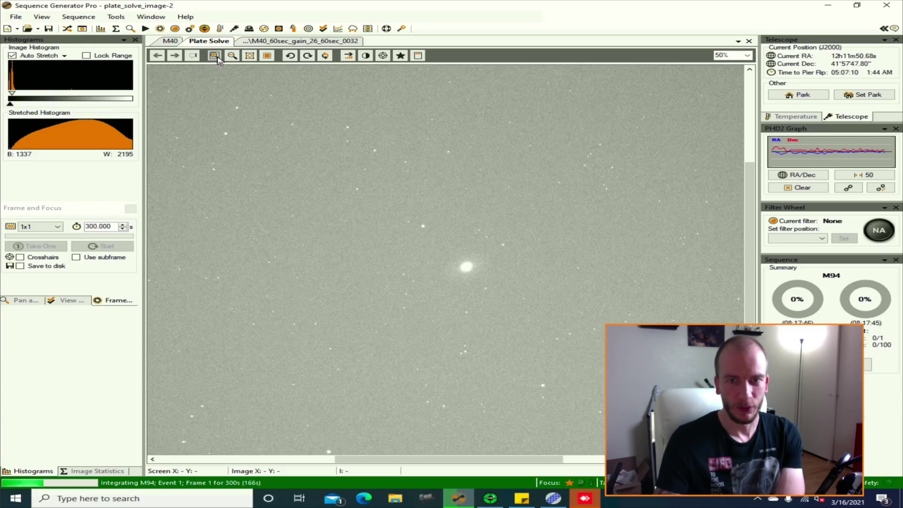
left_click(215, 55)
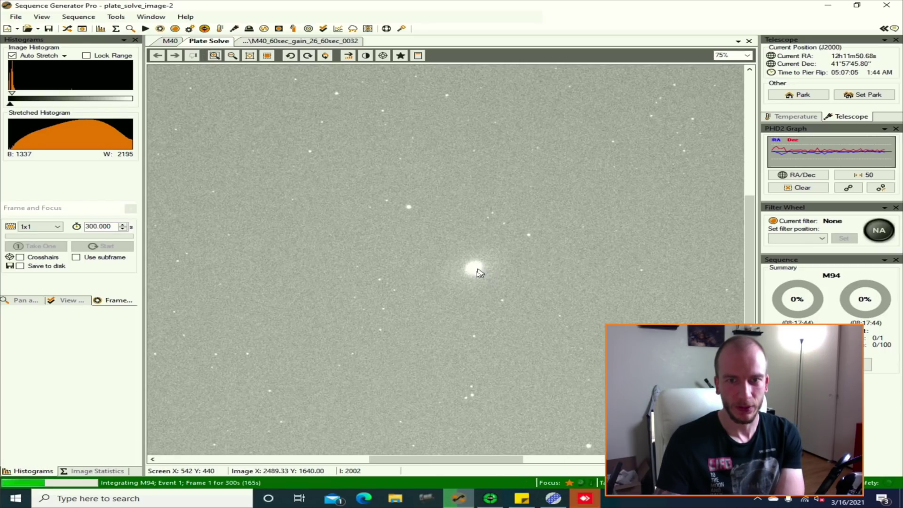
left_click(249, 57)
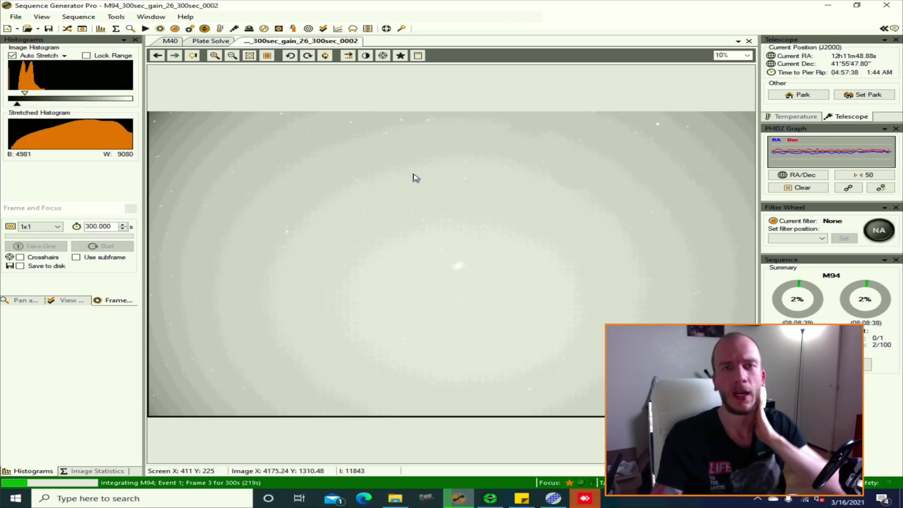
Apply Auto Stretch - Low to the latest M94 frame
right_click(434, 184)
left_click(483, 220)
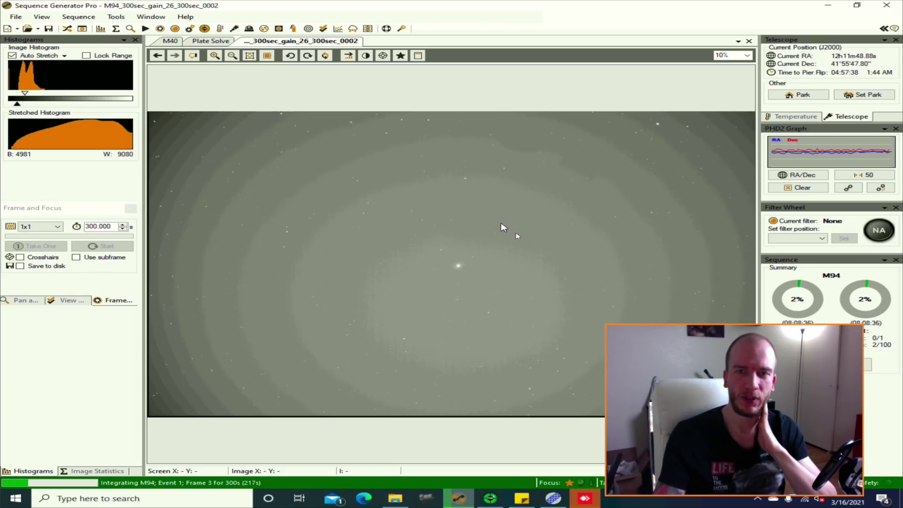
right_click(515, 234)
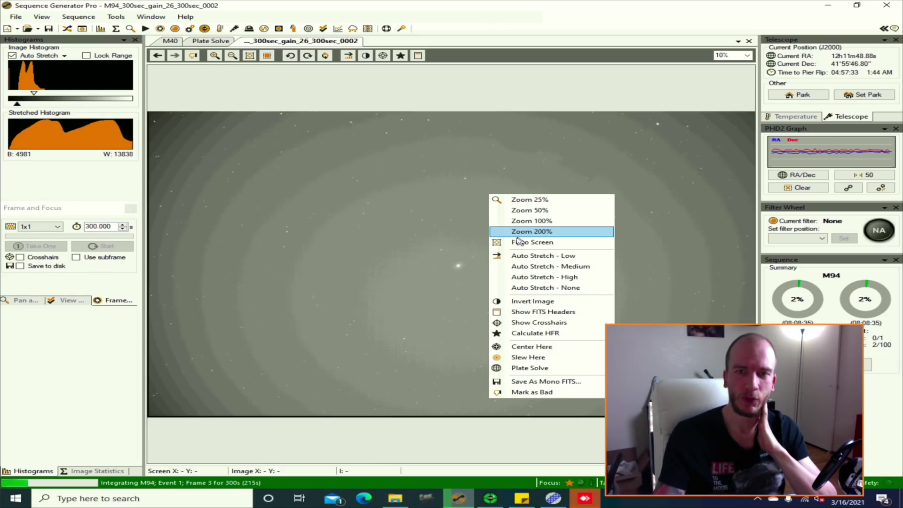
left_click(326, 201)
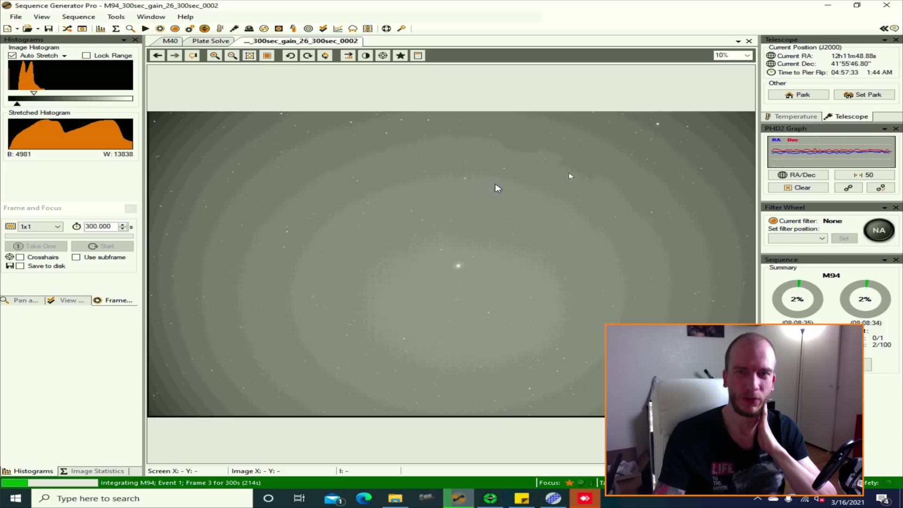
Magnify and scroll around the galaxy, then zoom the frame back to fit
left_click(214, 56)
left_click(214, 55)
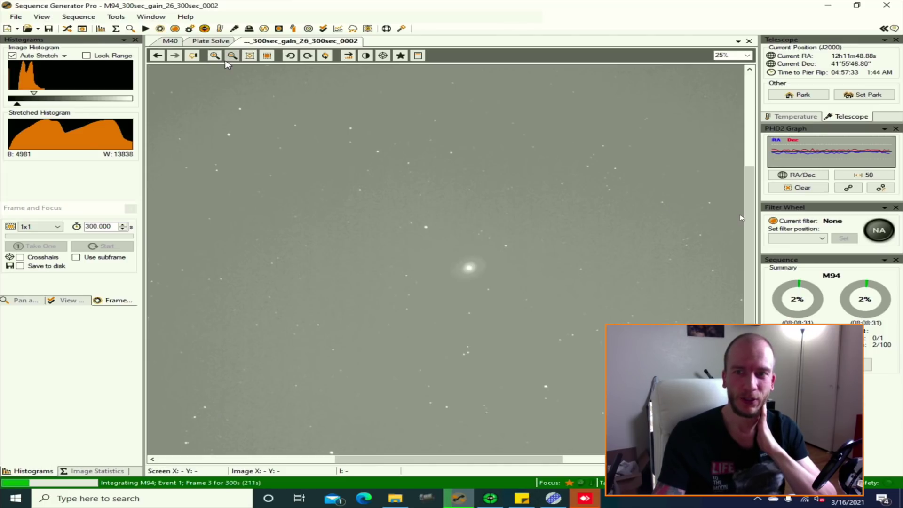
scroll(749, 203, "up", 5)
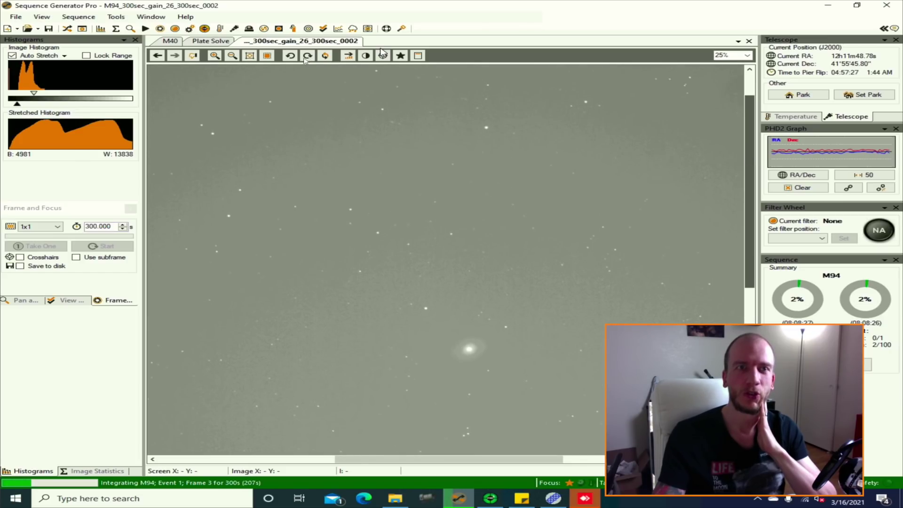
scroll(301, 65, "up", 3)
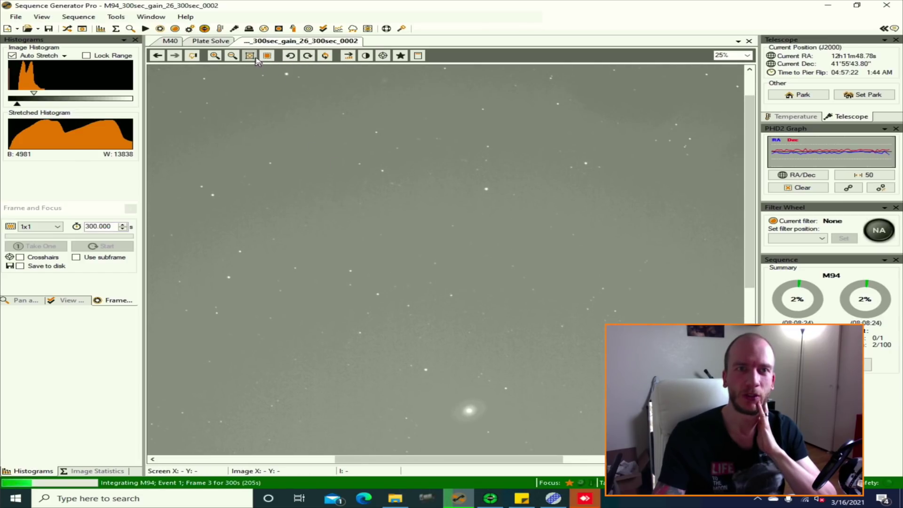
left_click(250, 56)
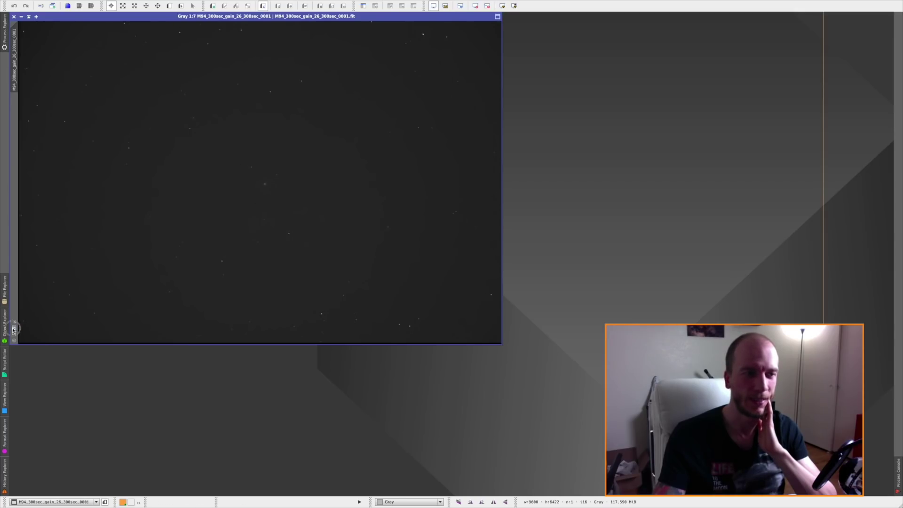
Auto-stretch the single M94 sub with Ctrl+A and zoom out on it
scroll(326, 228, "up", 9)
key("ctrl+a")
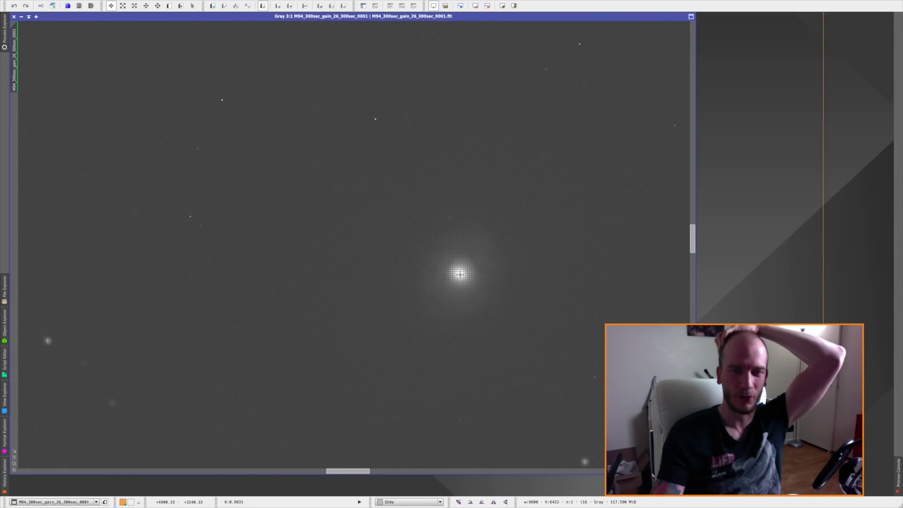
scroll(457, 273, "down", 1)
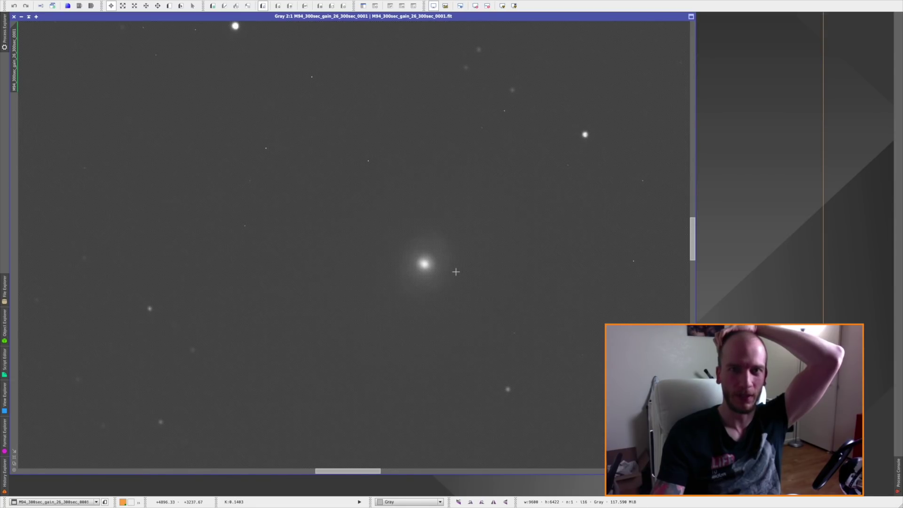
scroll(456, 272, "down", 2)
scroll(456, 272, "down", 1)
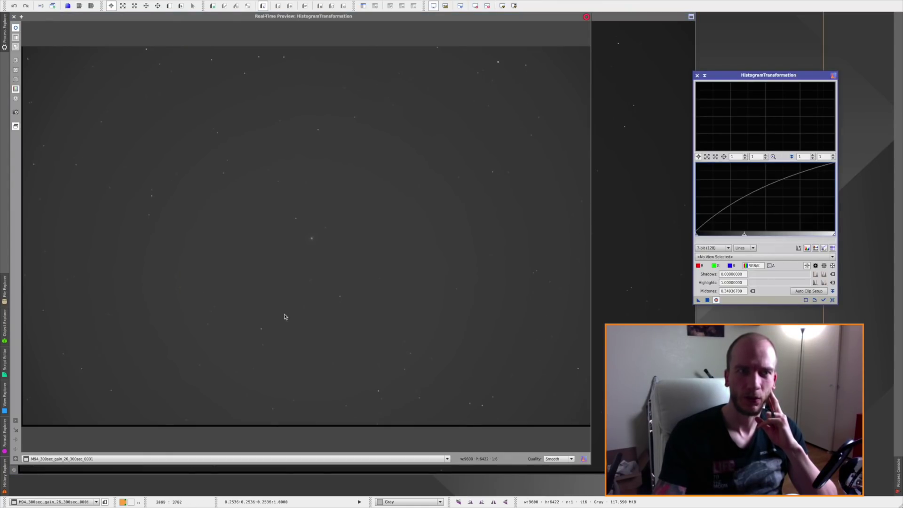
Preview a stronger midtones and shadows stretch, discard it, and probe background pixel values
left_click_drag(744, 236, 714, 236)
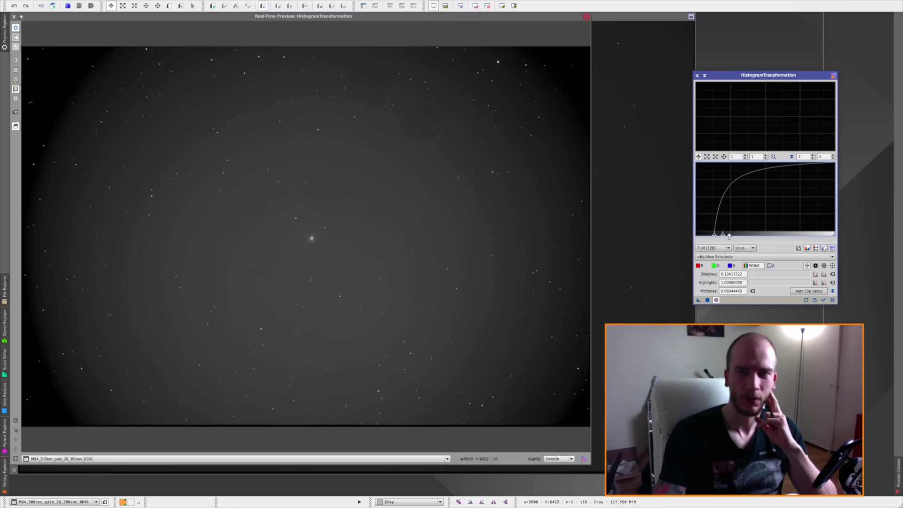
left_click_drag(725, 235, 716, 235)
left_click(697, 75)
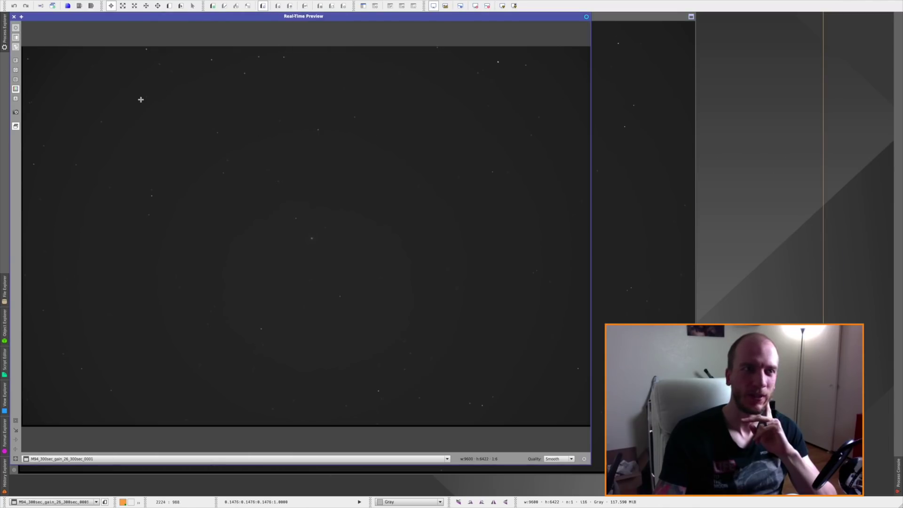
left_click_drag(53, 73, 91, 79)
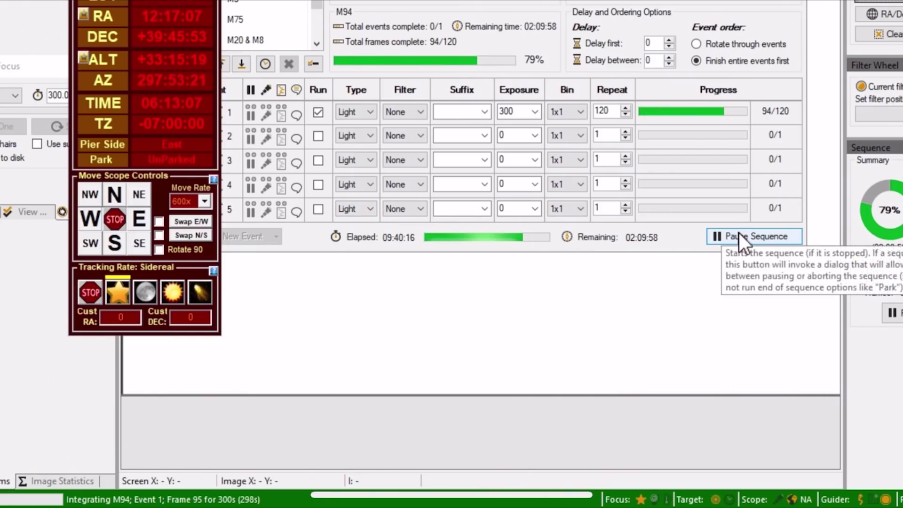
Abort the M94 sequence at 94 of 120 frames, stop mount tracking, and bring PHD2 forward
left_click(738, 234)
left_click(477, 64)
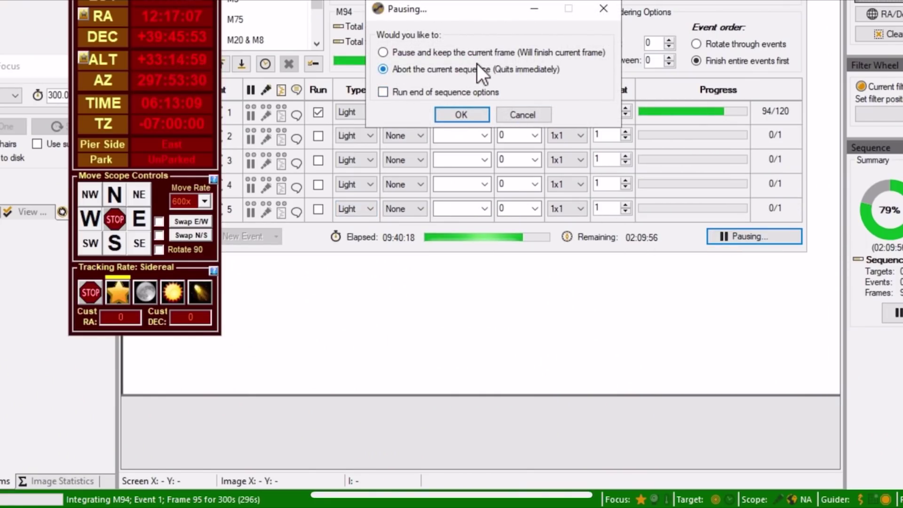
left_click(438, 112)
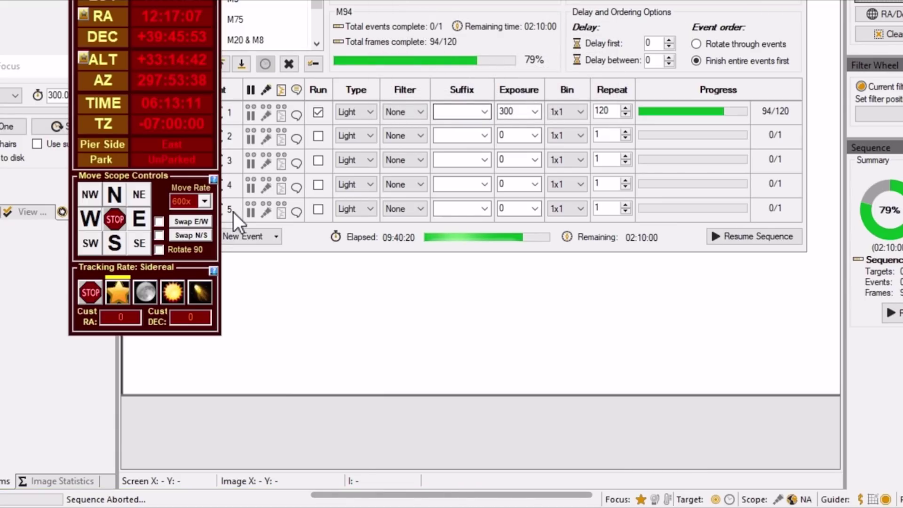
left_click(89, 293)
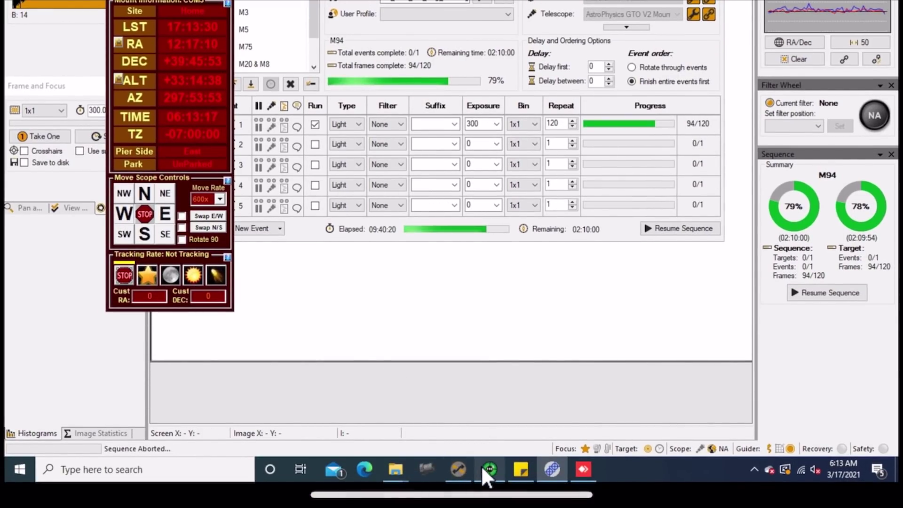
left_click(490, 469)
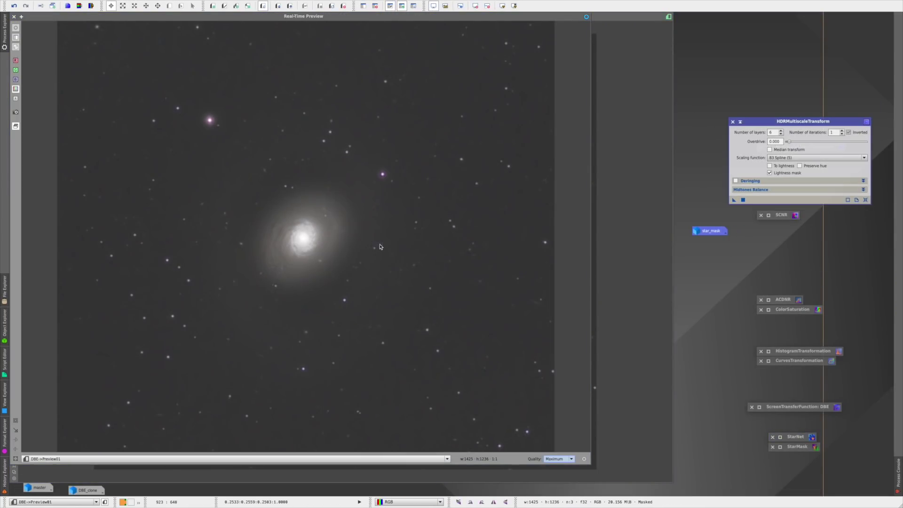
Apply the 5-layer HDRMultiscaleTransform to the galaxy's Preview01 to reveal its spiral structure
left_click_drag(734, 200, 434, 278)
right_click(557, 174)
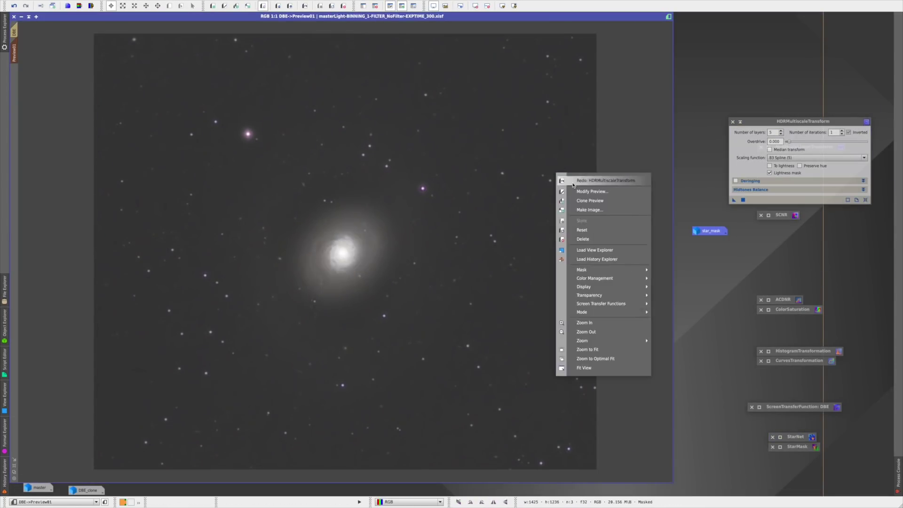